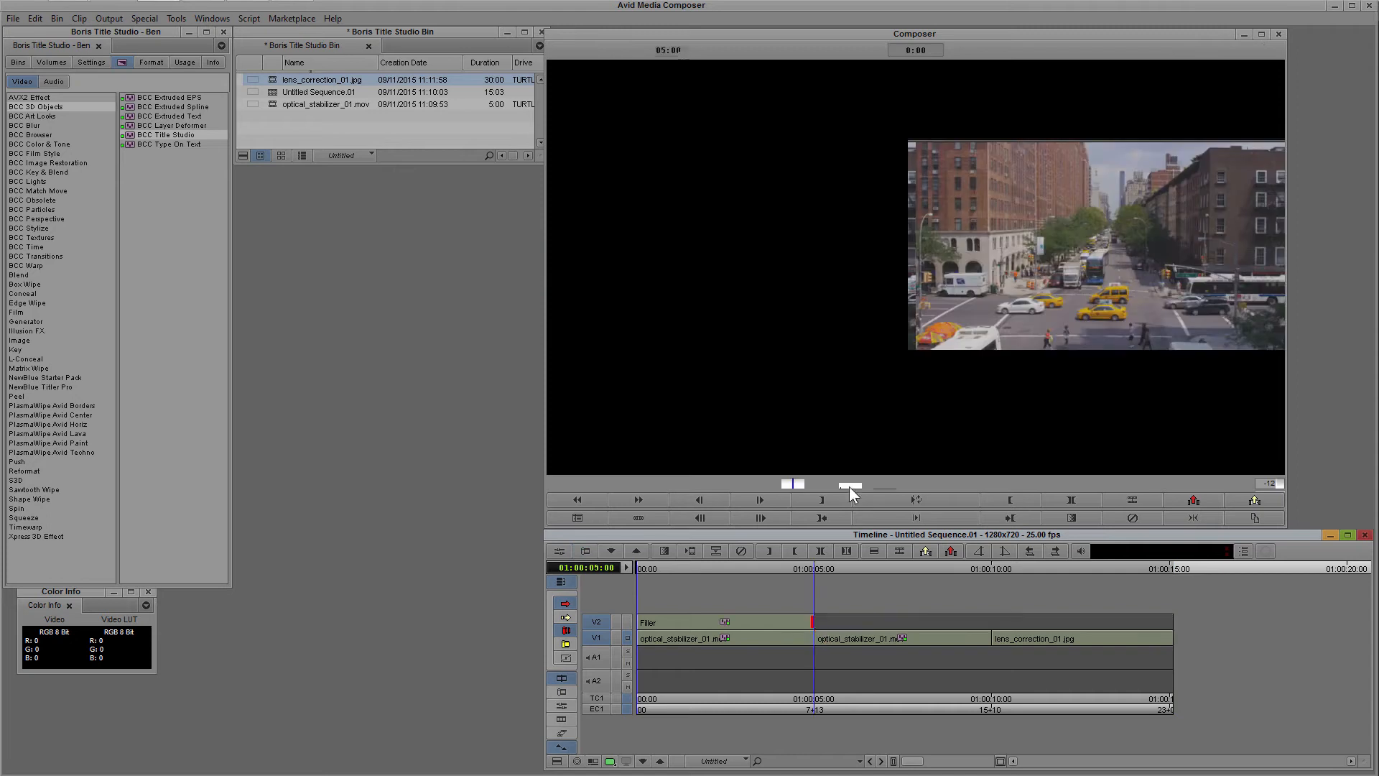
Open the Title Studio effect on the V2 filler in the Effect Editor at 01:00:01:17 and launch its FX Browser.
click(696, 622)
click(562, 706)
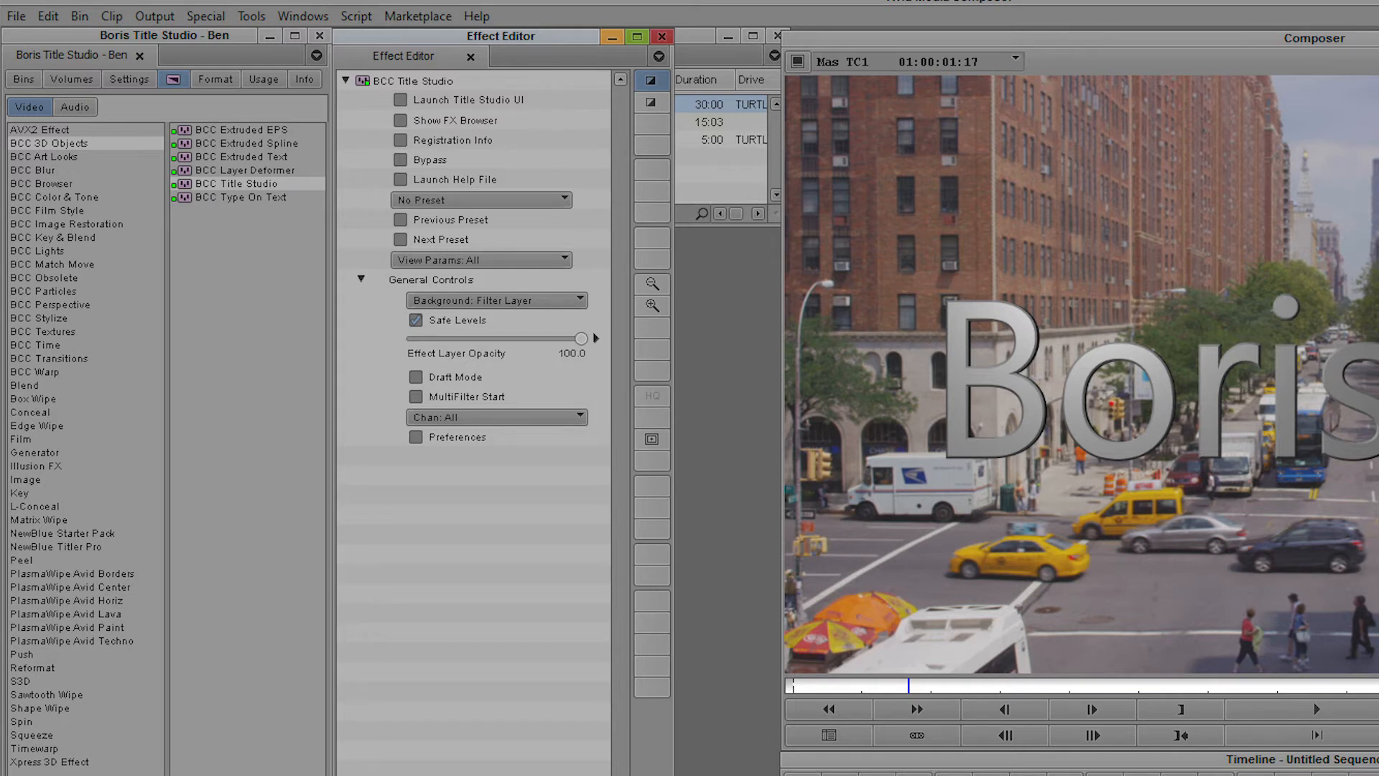
click(400, 120)
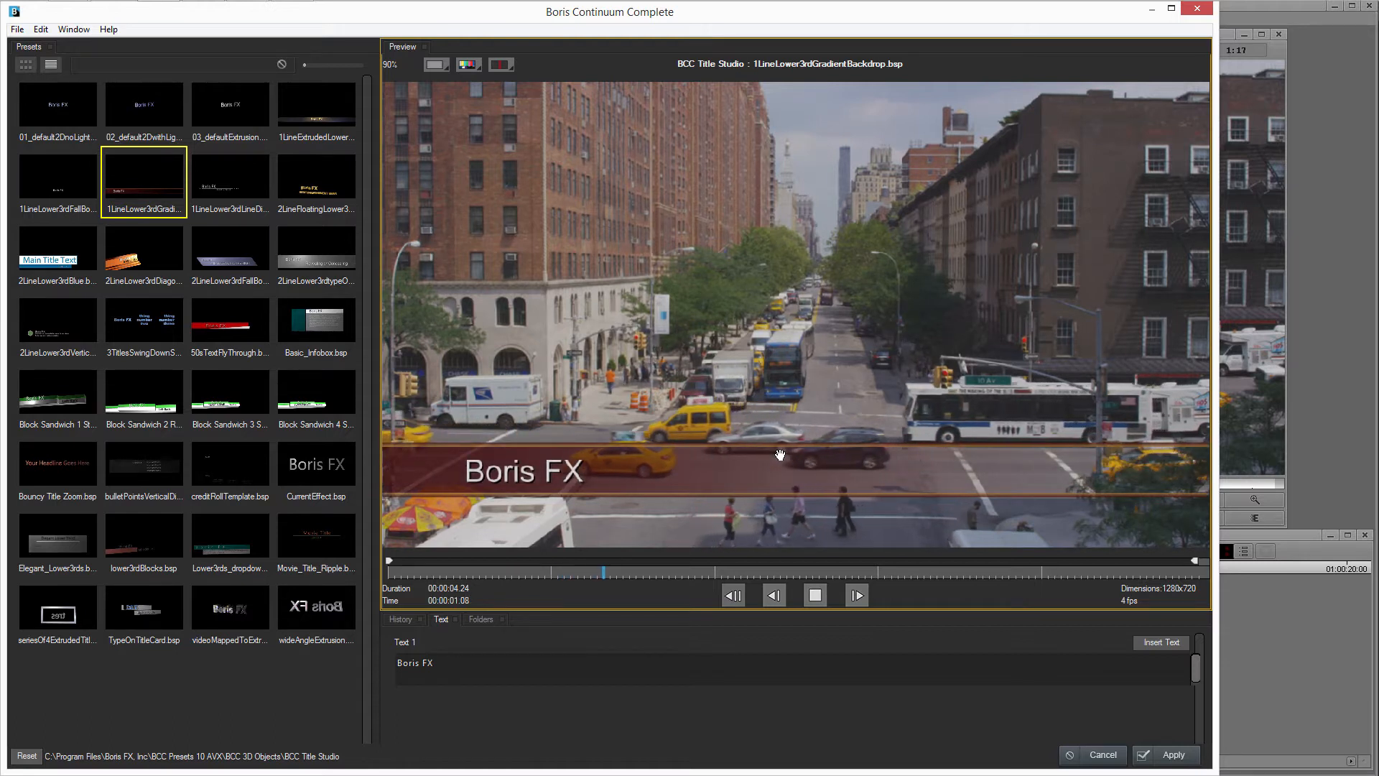
Preview the 1LineLower3rdLineDivider preset, select 2LineLower3rdVerticalDividerLogo instead and play its animation.
click(218, 184)
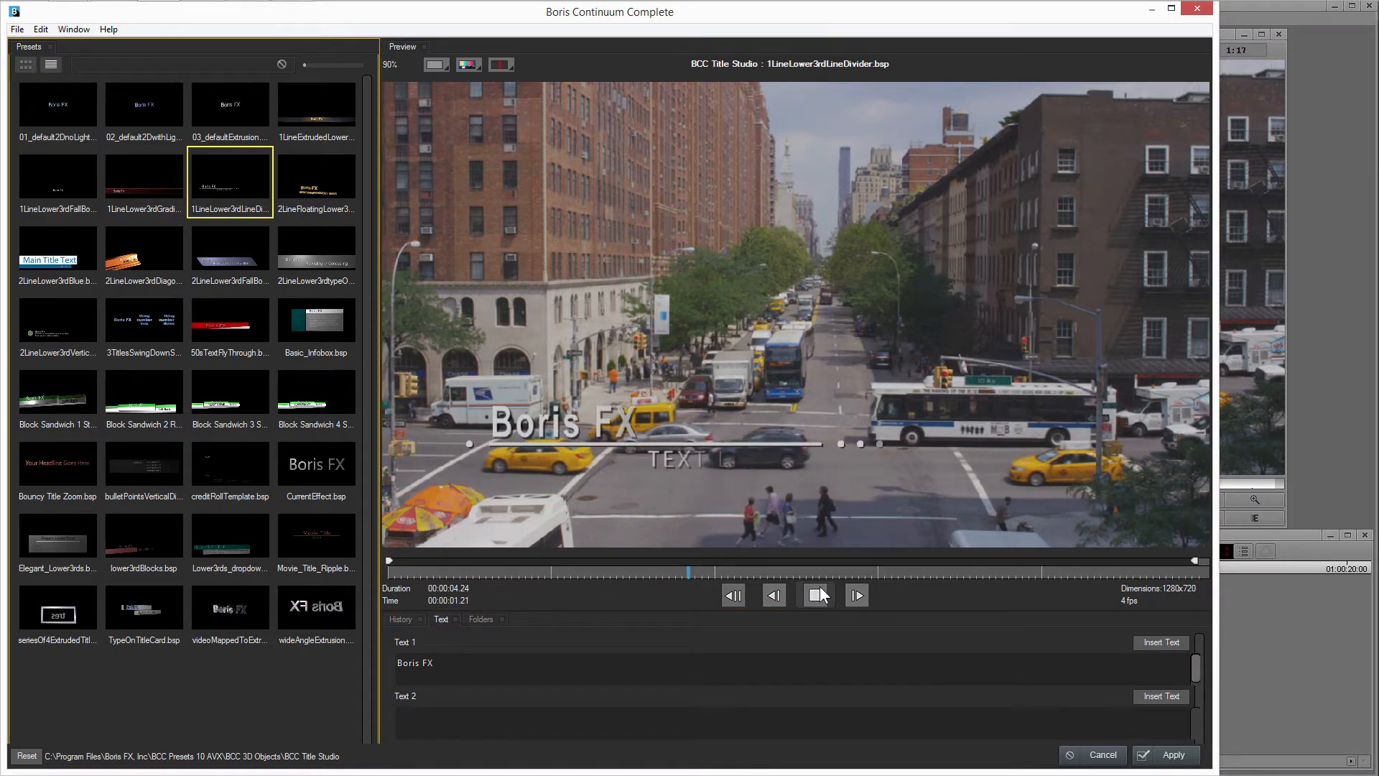
click(307, 103)
click(71, 310)
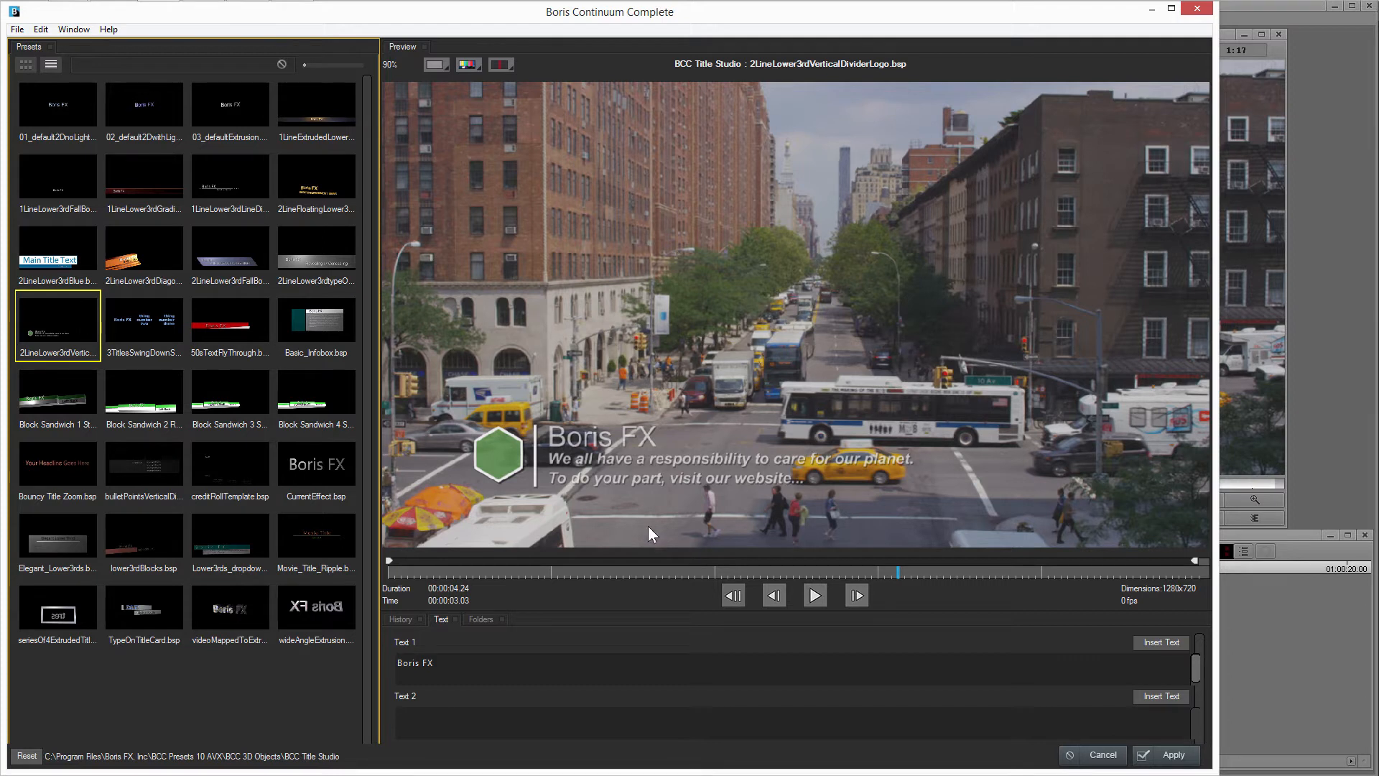
click(467, 575)
click(814, 595)
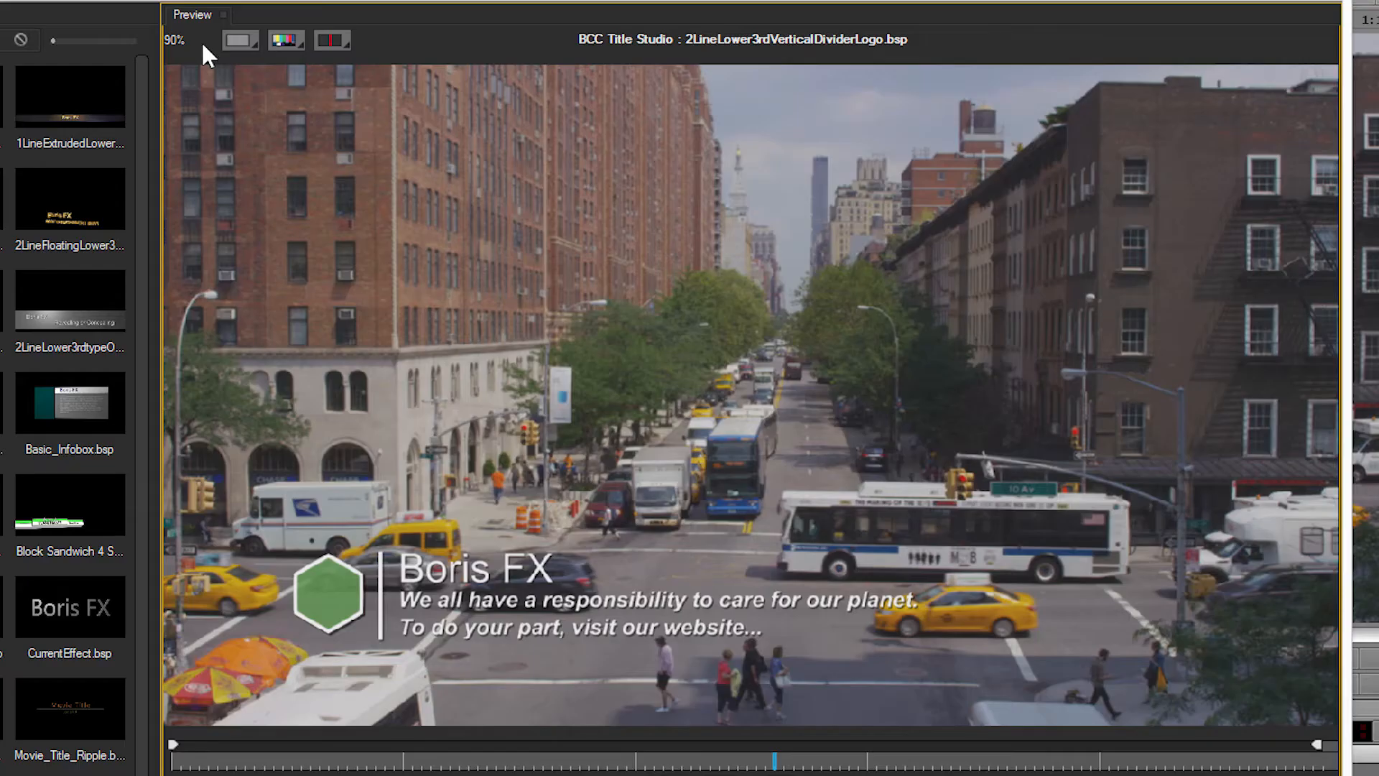
Try the preview at Sixteenth resolution, and change it to Quarter.
click(239, 41)
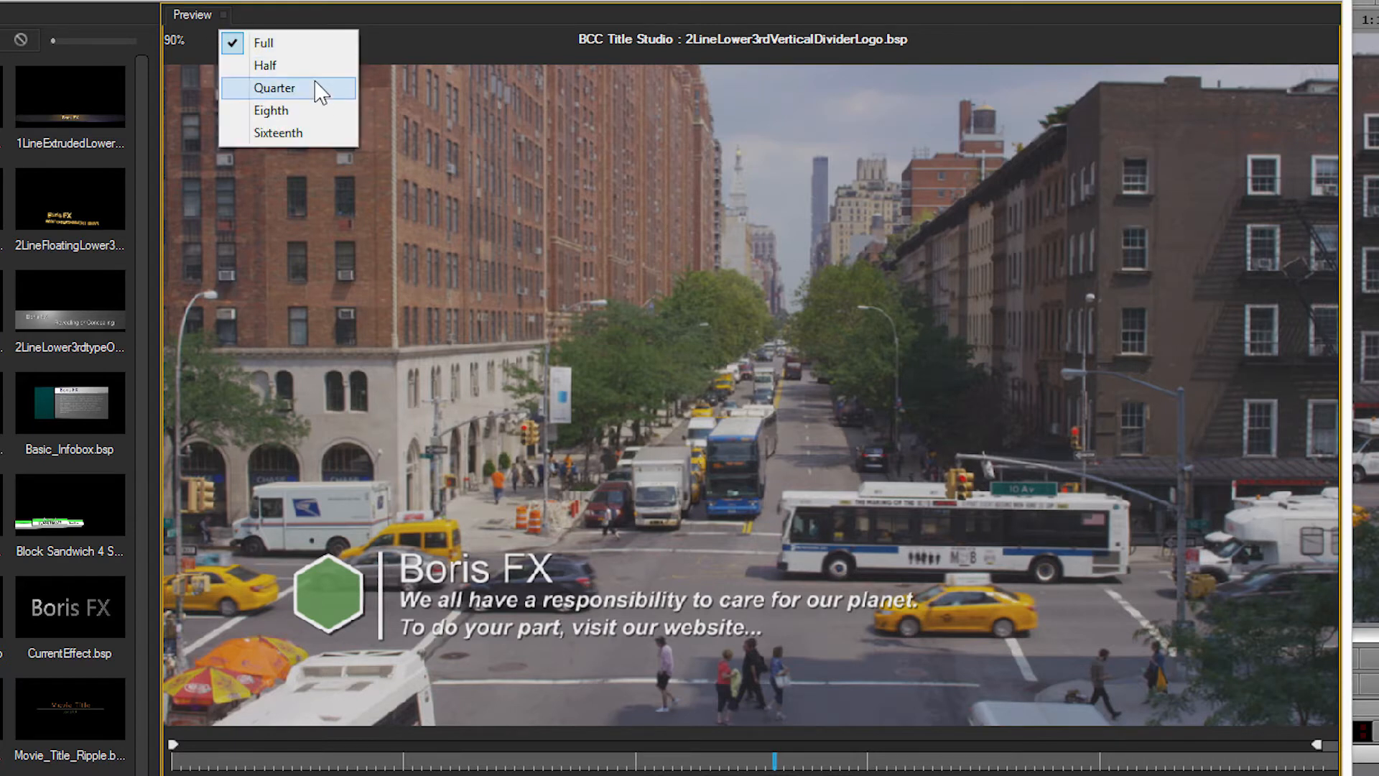
click(322, 134)
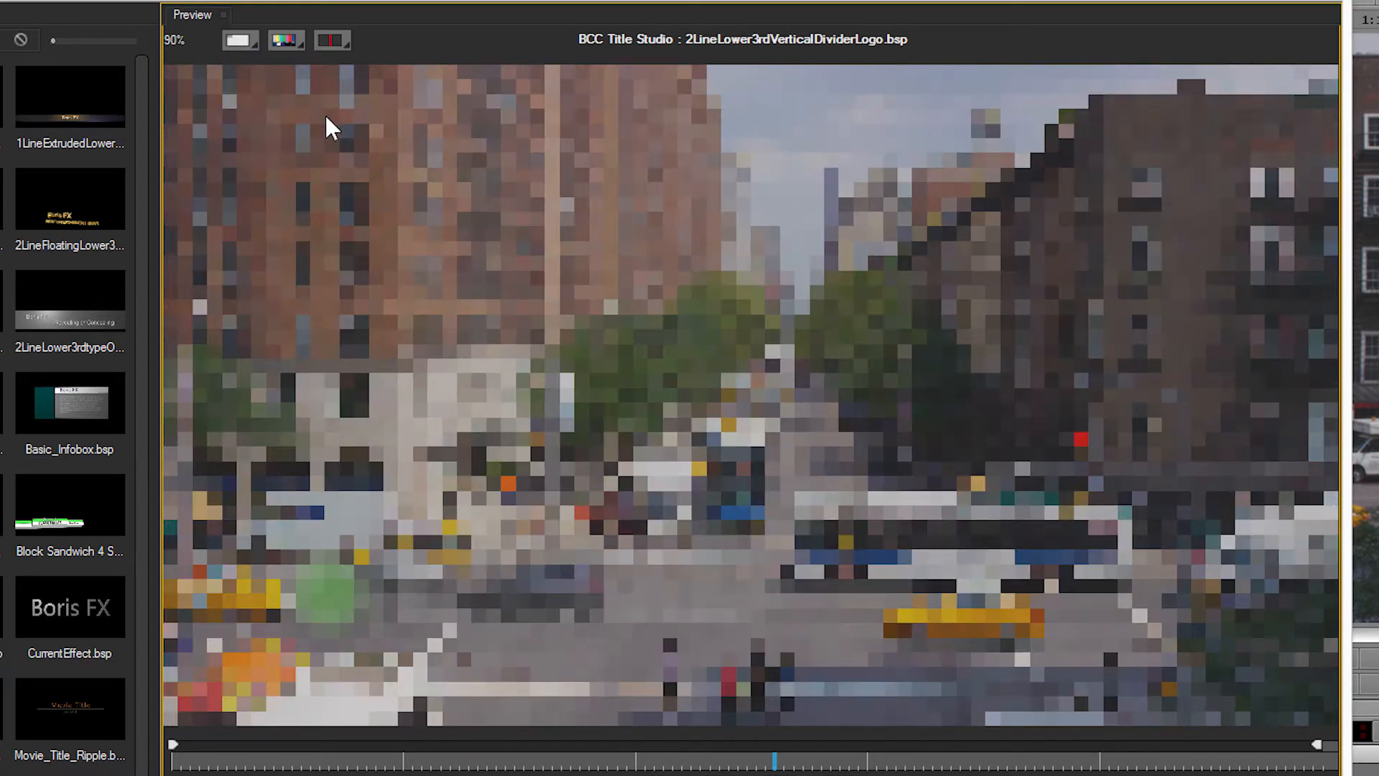
click(241, 33)
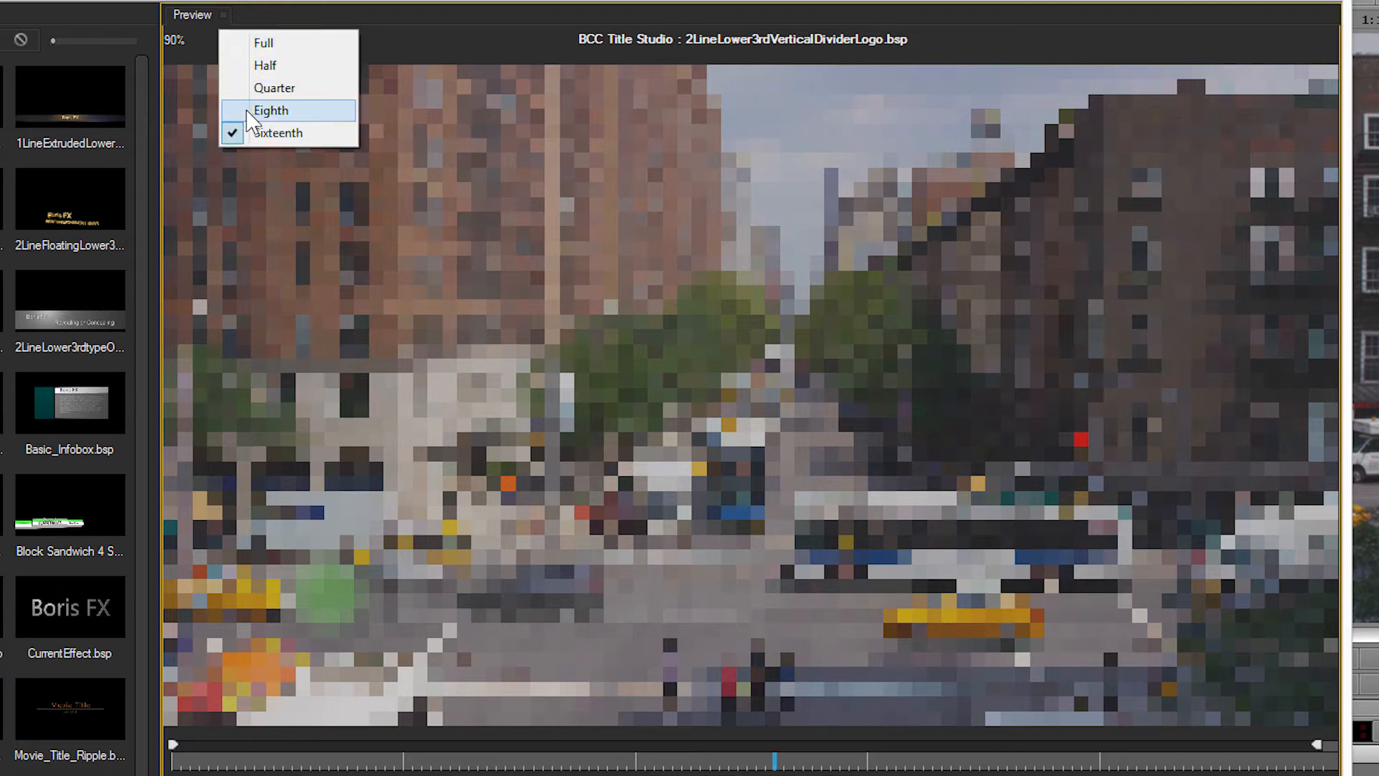
click(271, 89)
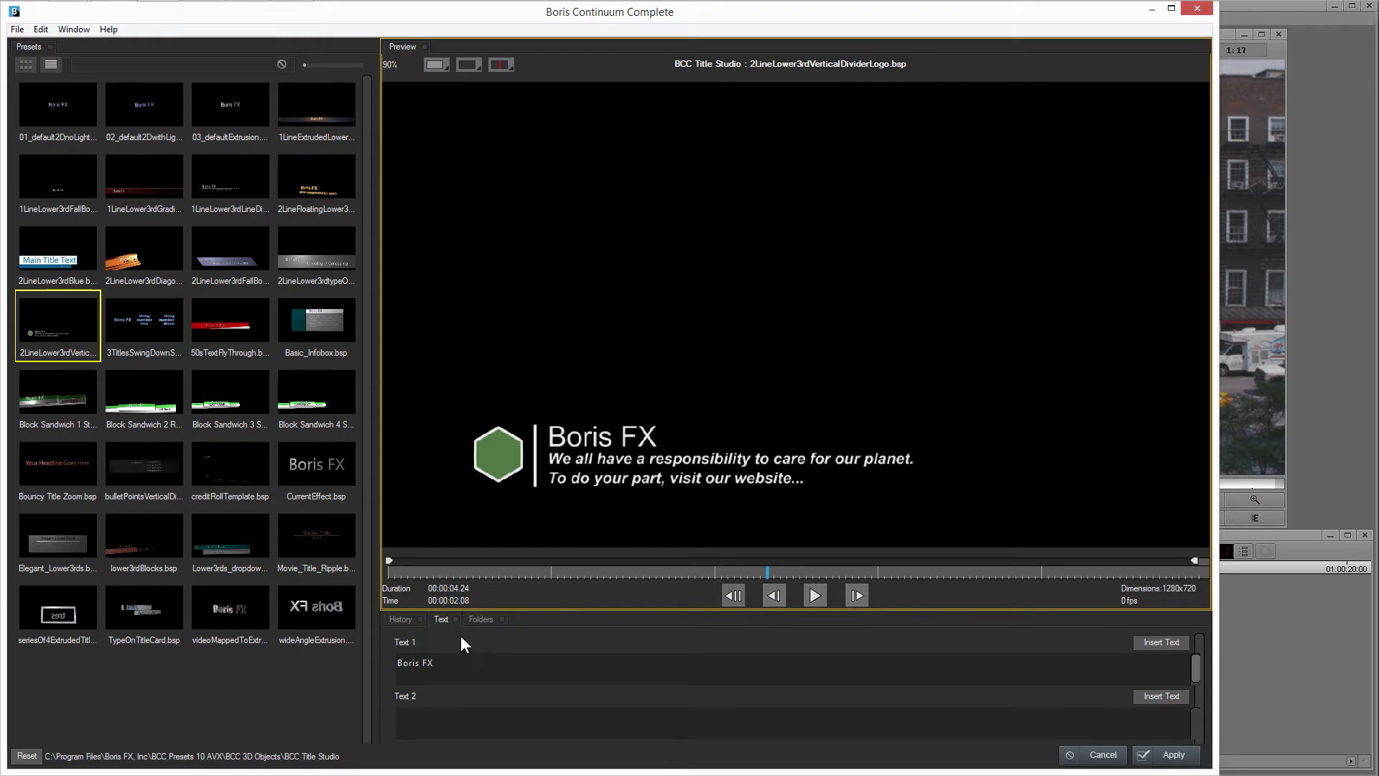
Replace the Text 1 title line with "Green Week".
click(477, 675)
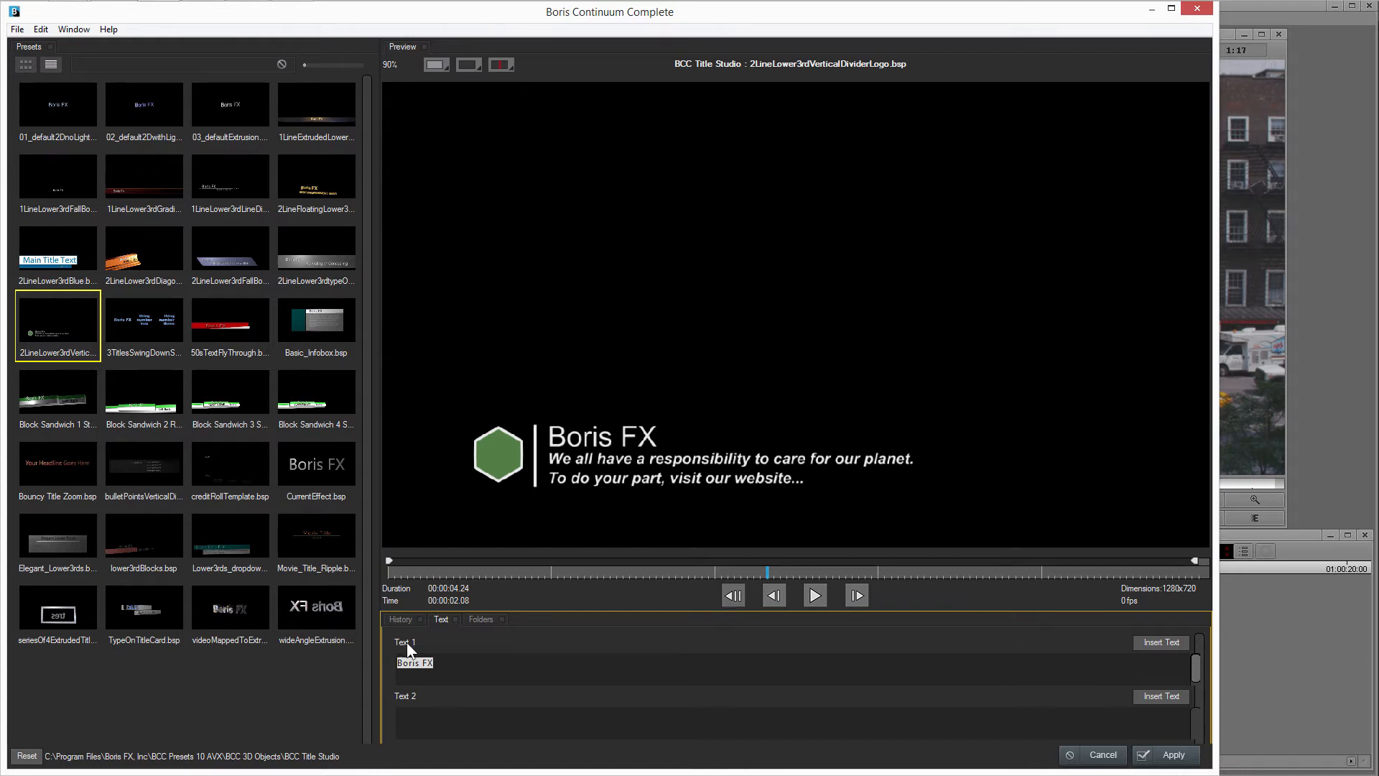
drag(444, 669, 399, 667)
text(Green Week)
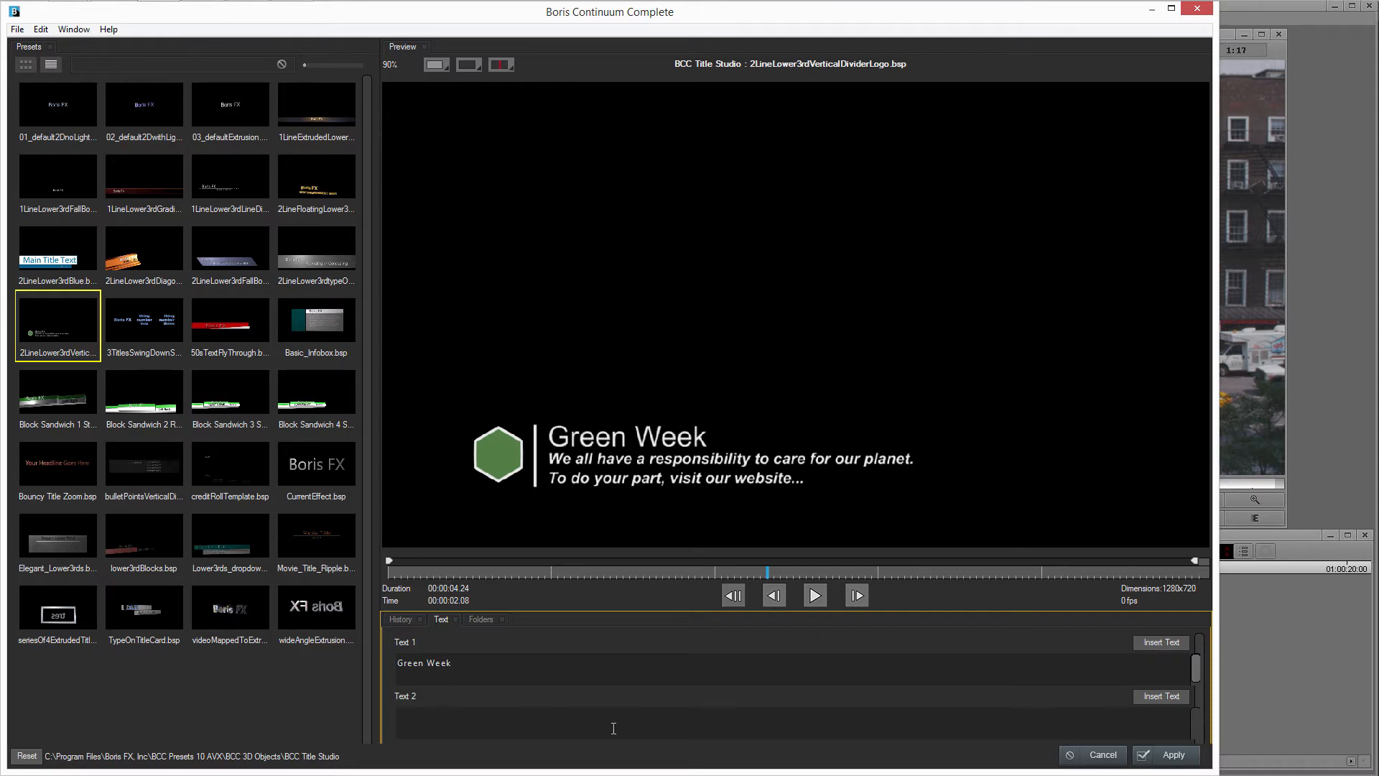
Enter the two-line subtitle "This is the text for the subtitle bit." and "Here is a multiple line." in Text 2.
text(This is the text for the subtitle bit.)
key(Return)
text(Here is a multiple line)
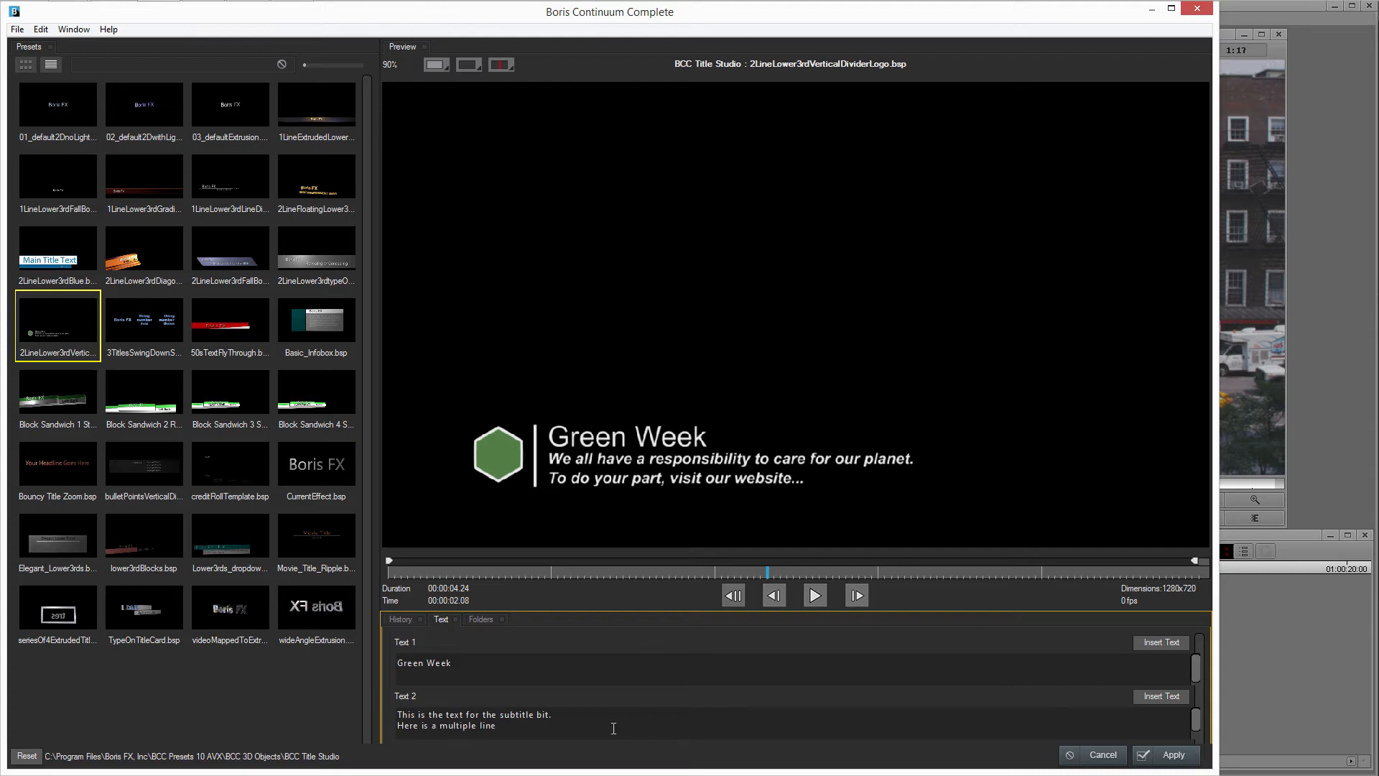
text(.)
key(Return)
text(This is)
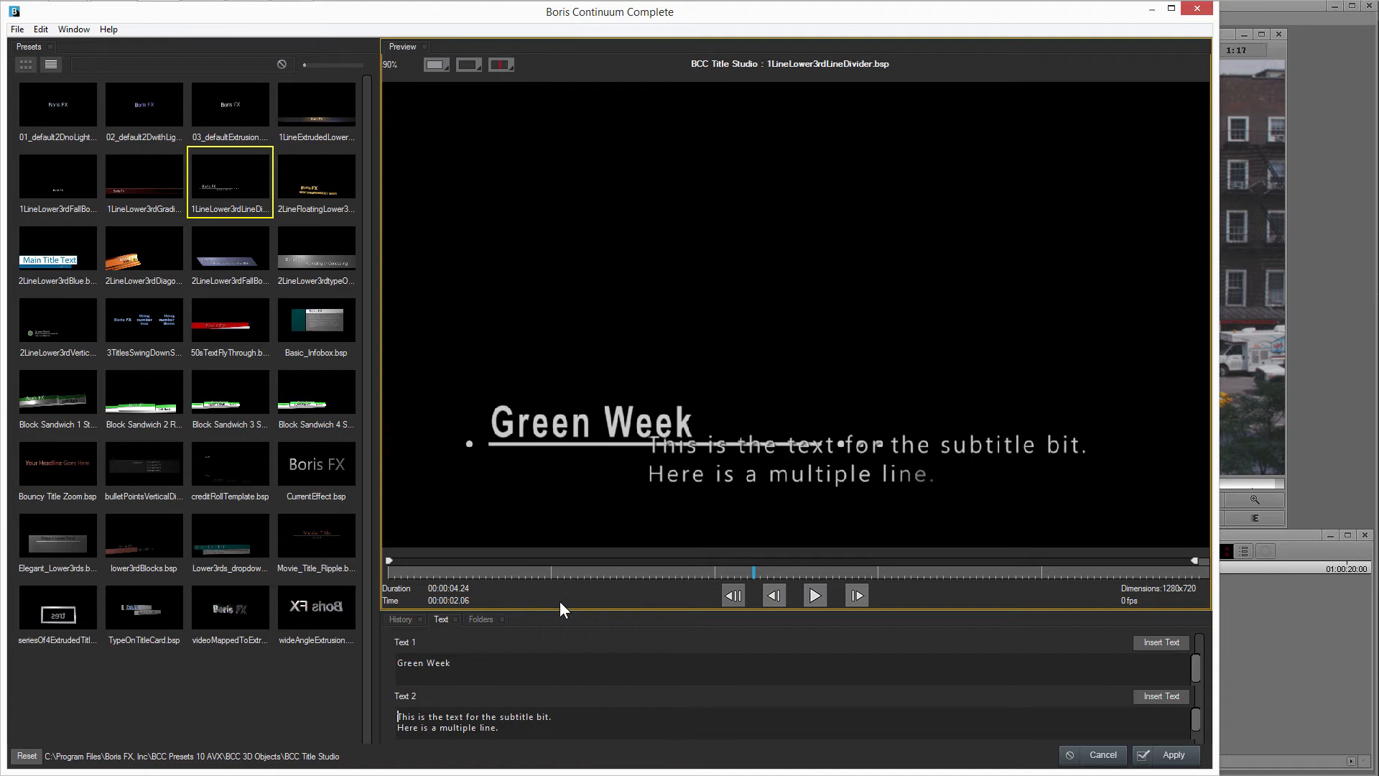
Check the text on other lower-third presets, apply the vertical divider logo version and play it over the footage.
click(313, 191)
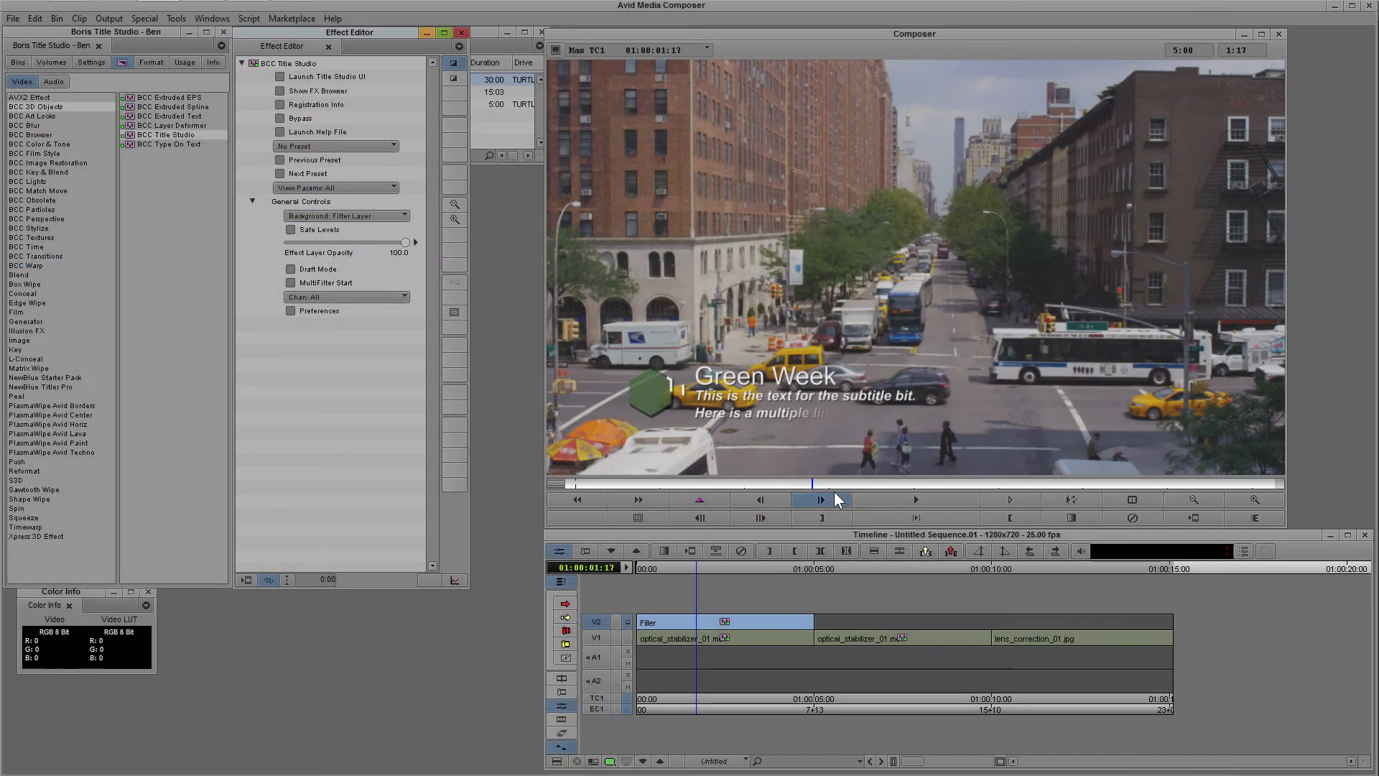
click(1071, 499)
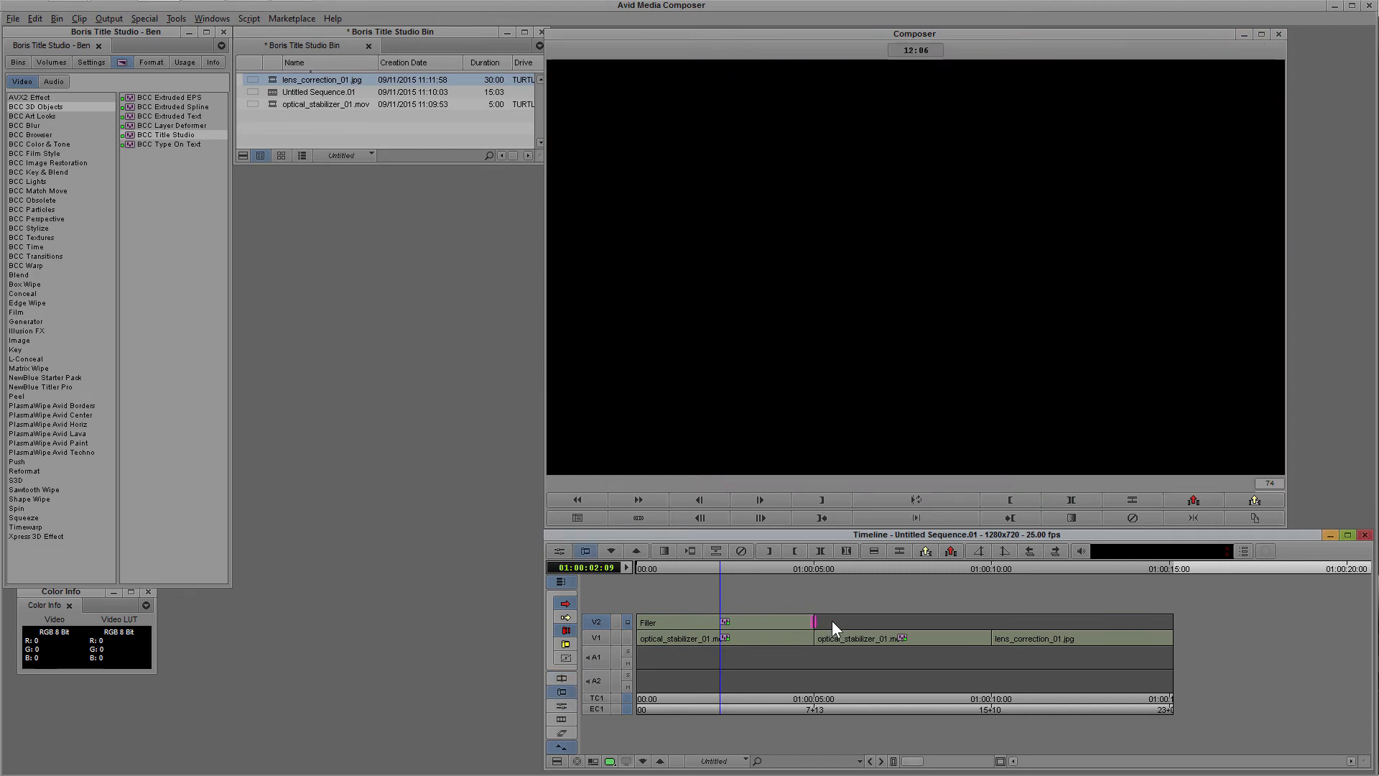
Trim the end of the V2 title segment to 01:00:07:03 and reopen its effect settings.
click(831, 620)
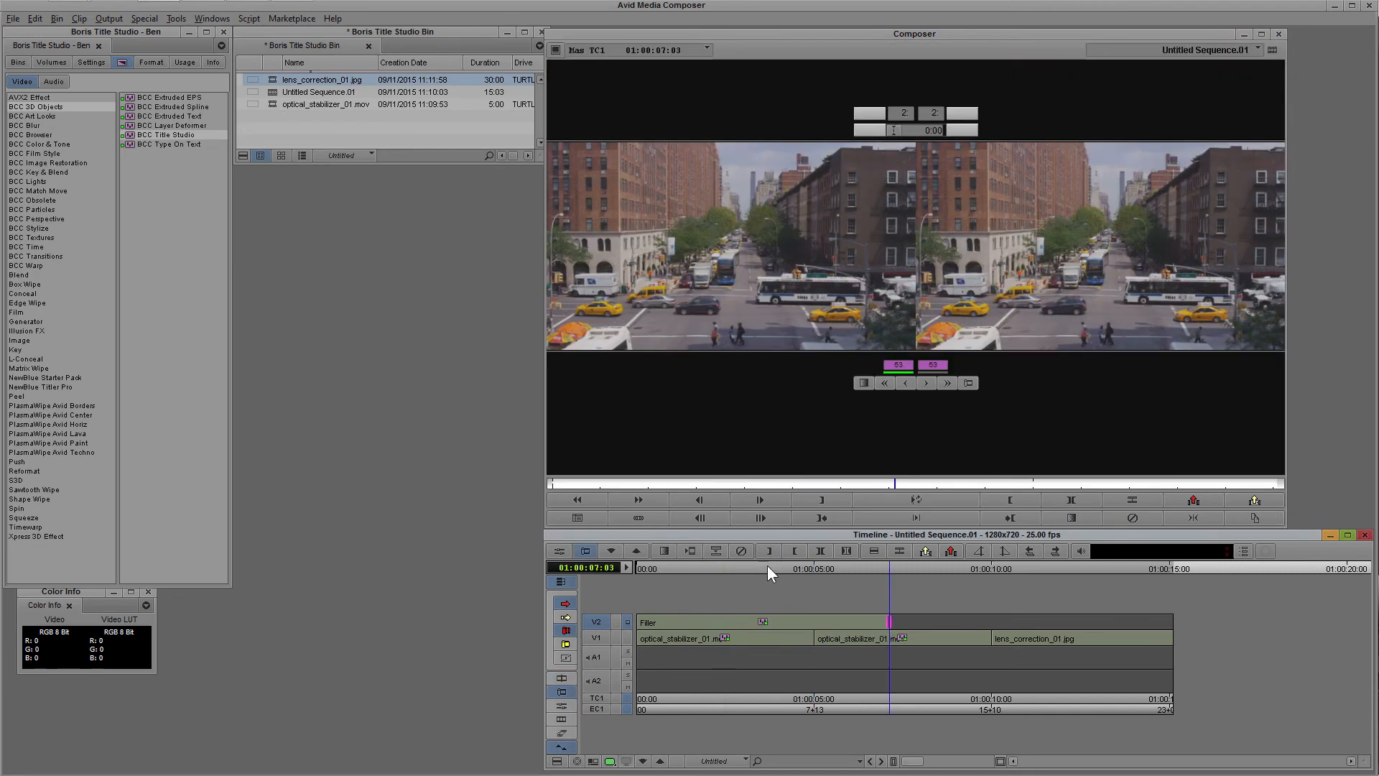
click(562, 706)
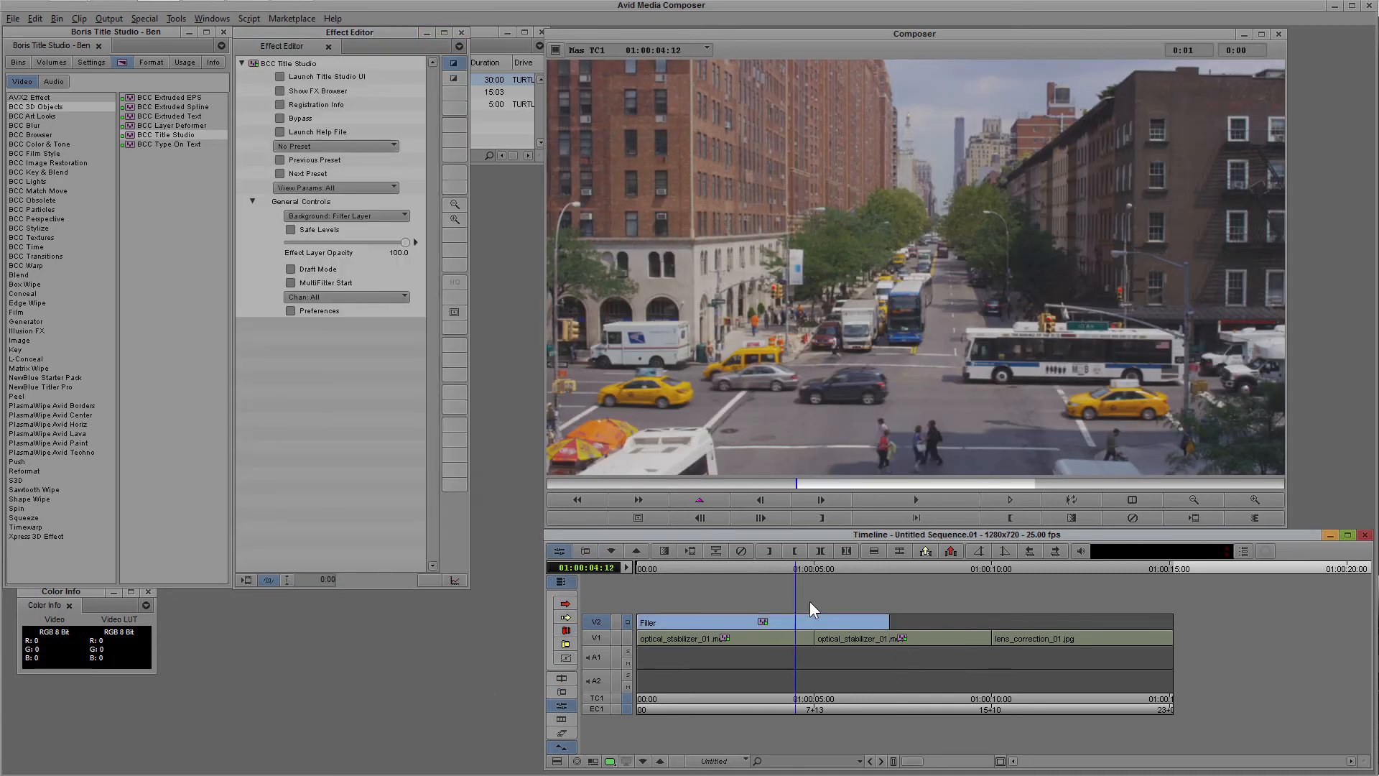
Play the lengthened title over the footage to check its animation and timing.
click(1077, 499)
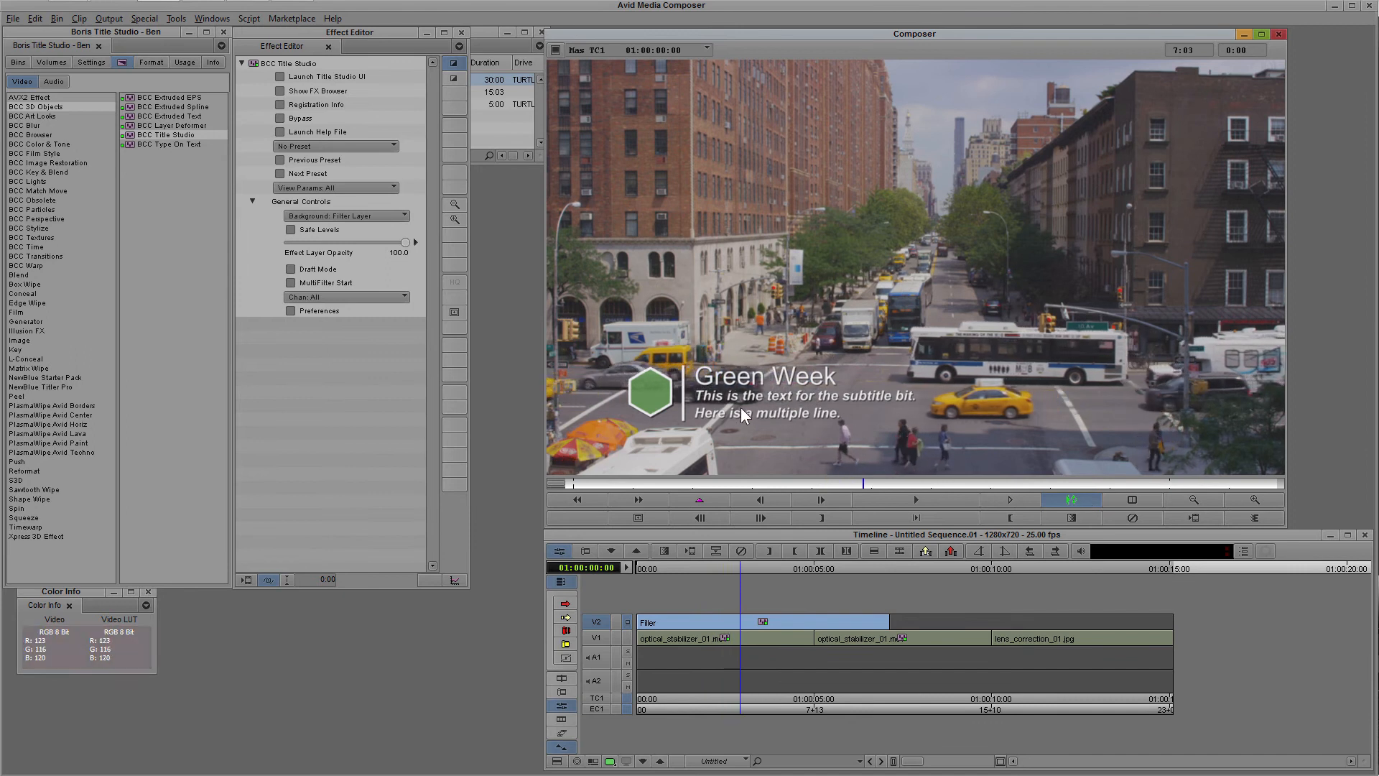
click(929, 493)
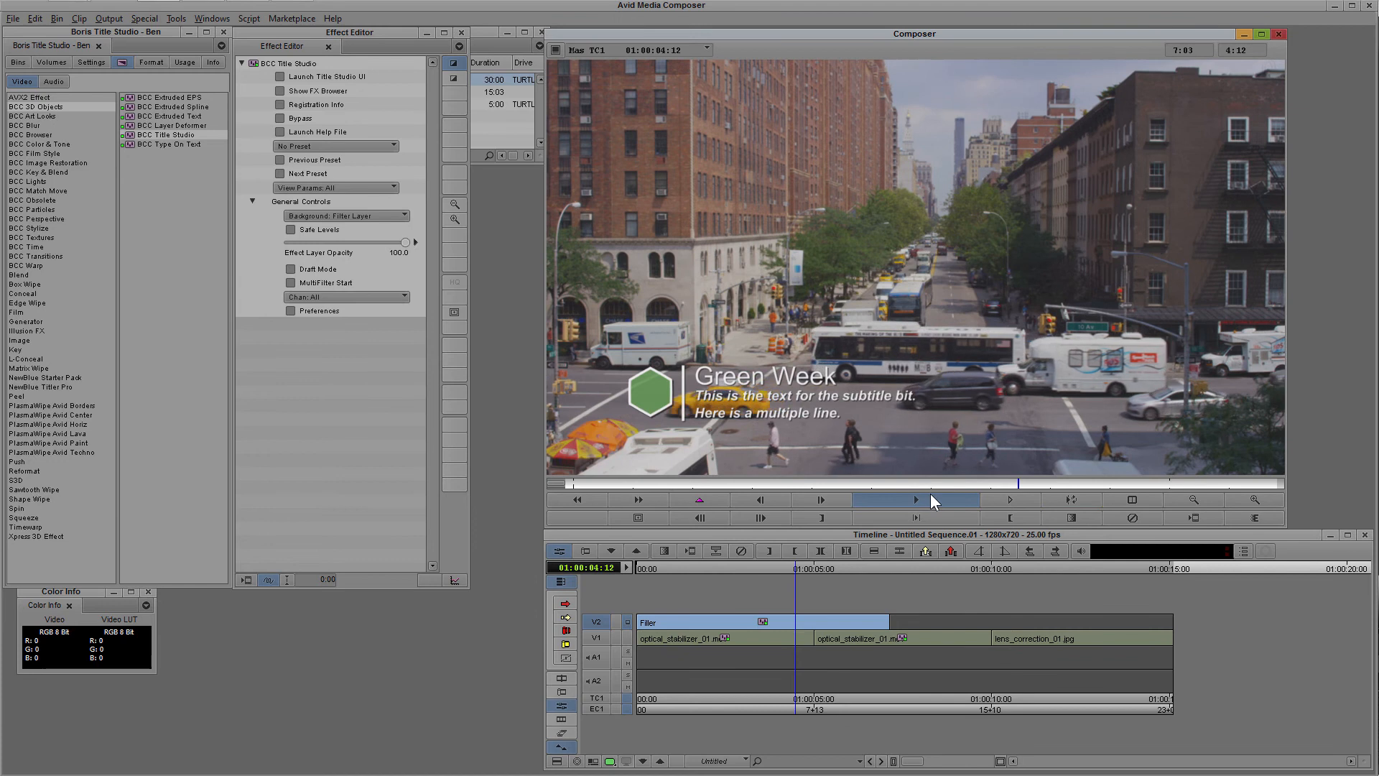
click(967, 506)
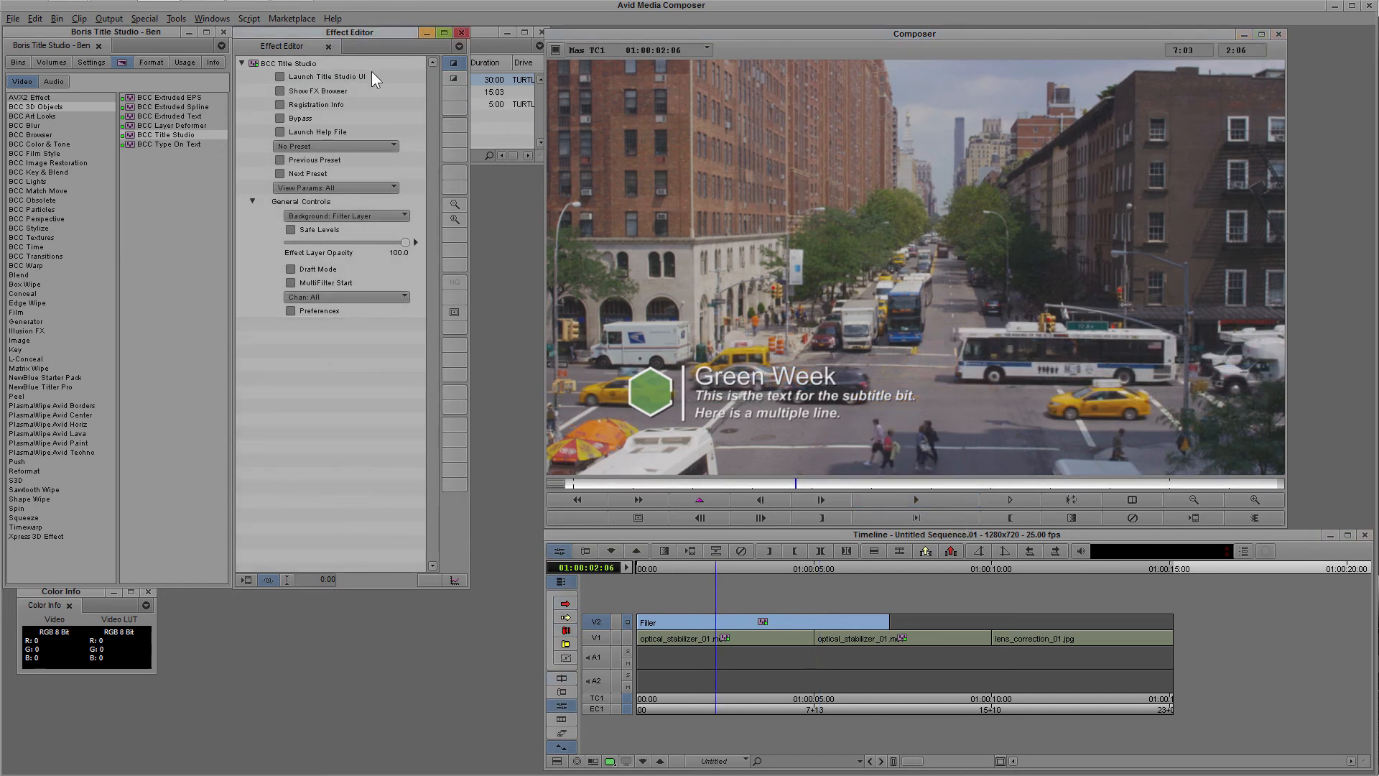
Reopen the title in the FX Browser, load CurrentEffect from the history and display its text lines.
click(279, 89)
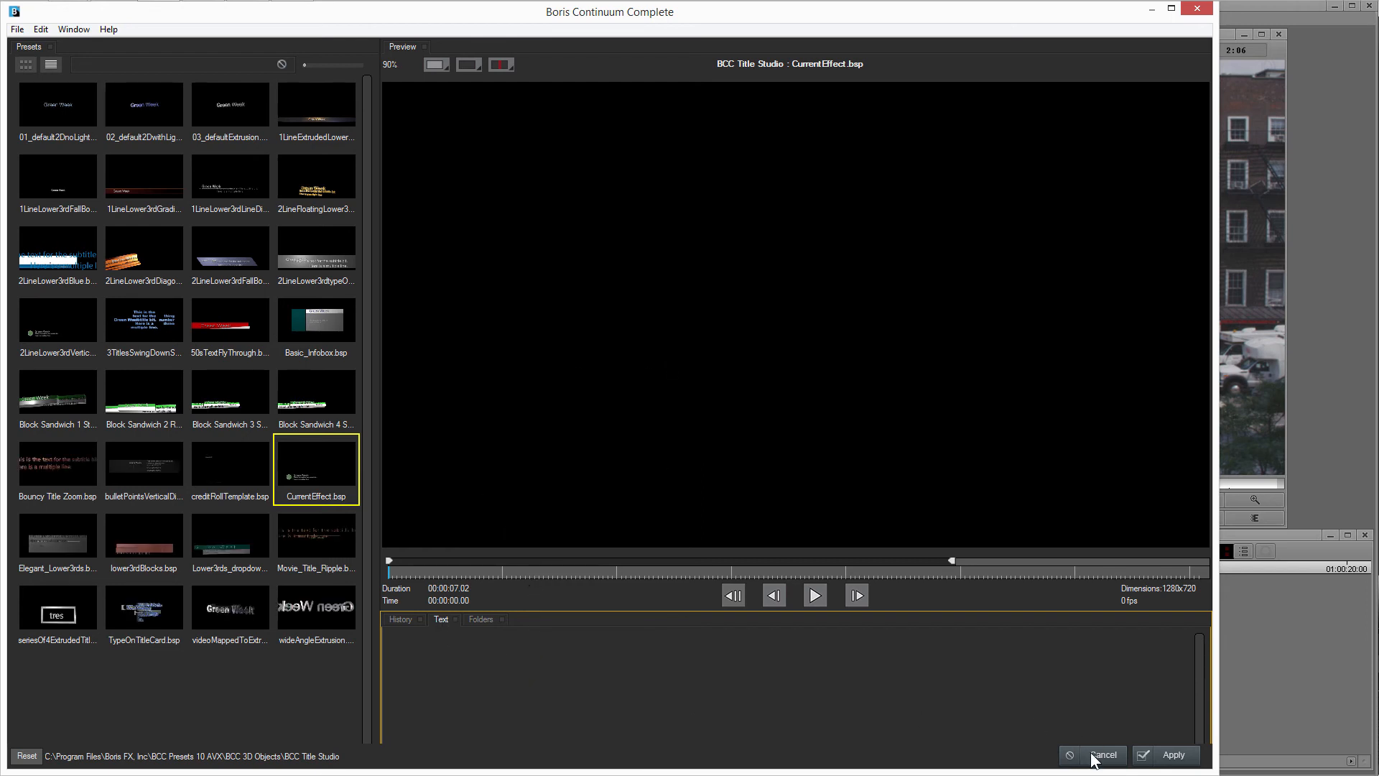
click(413, 621)
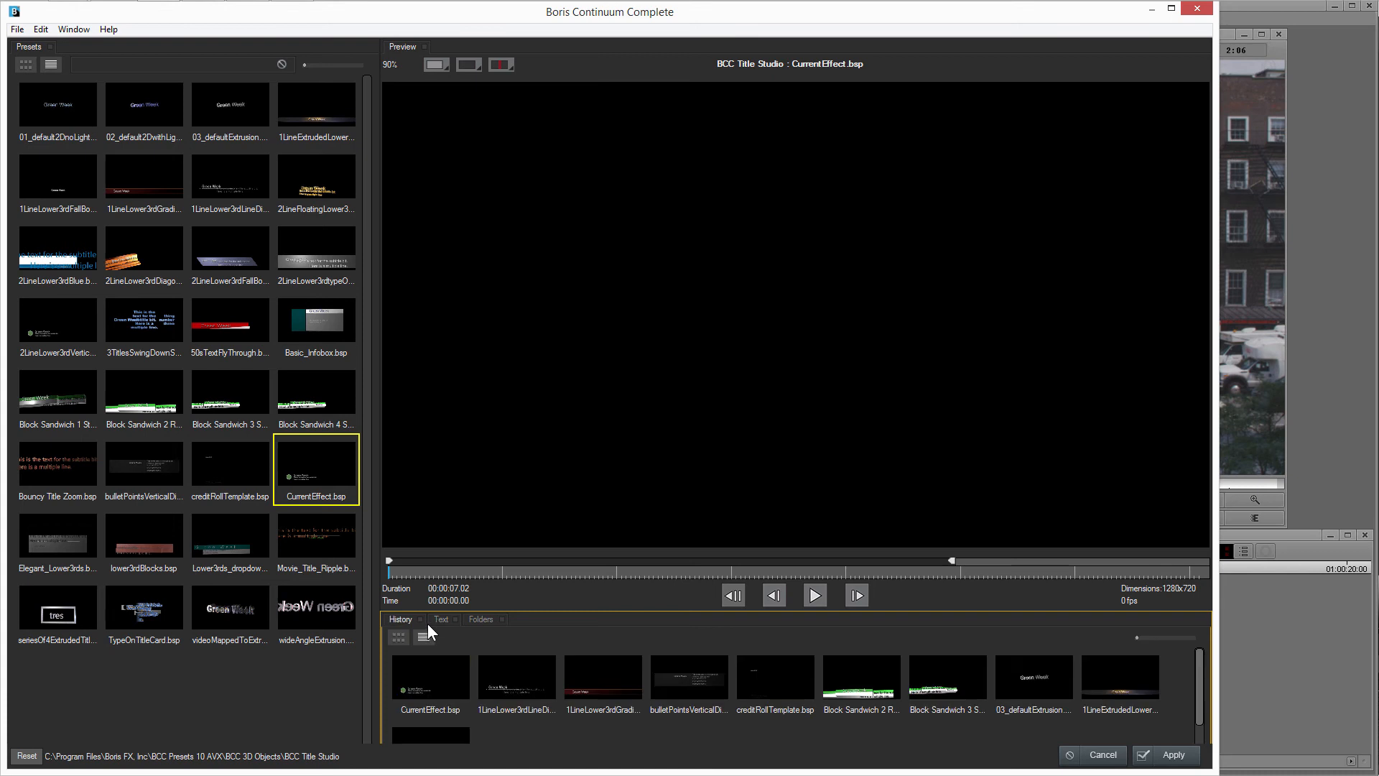
click(429, 671)
click(440, 619)
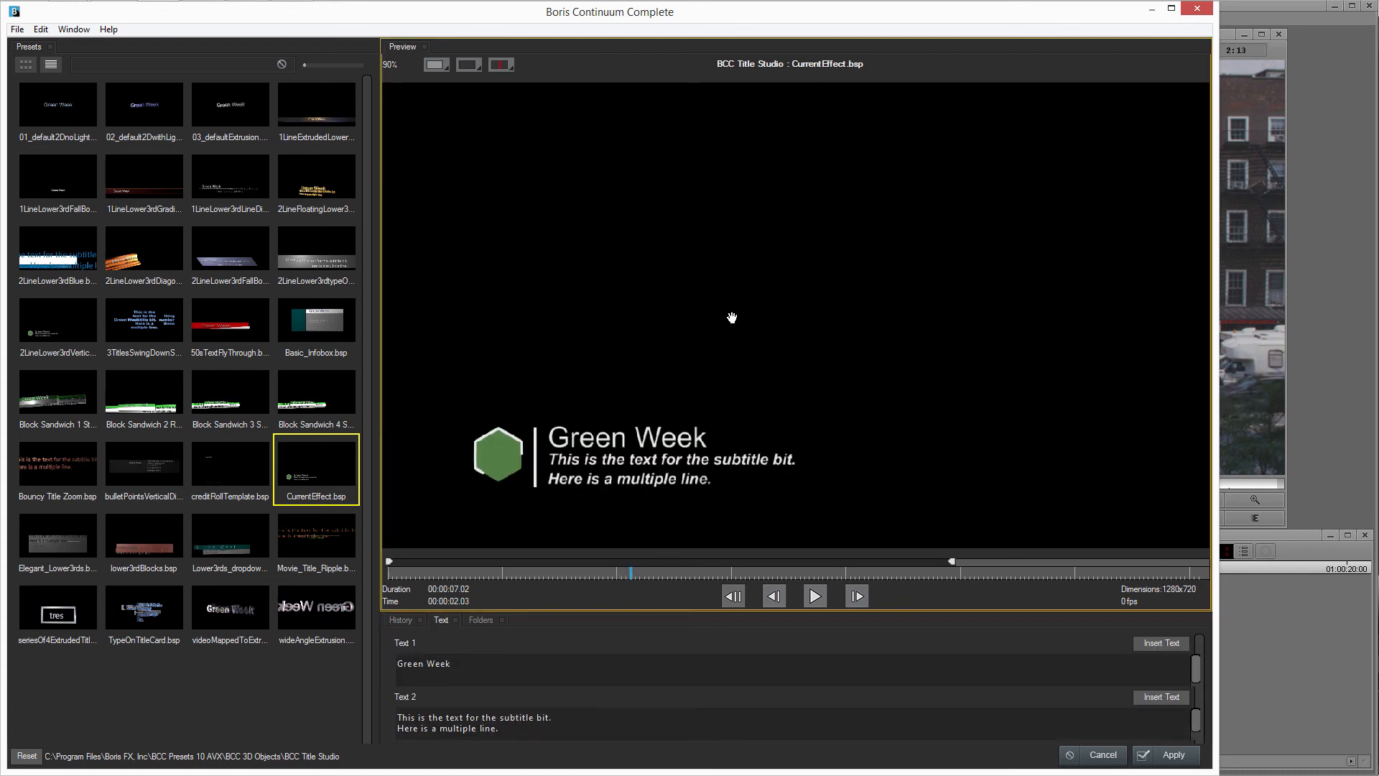
Replace the word "Green" with "Blue" in the title line and apply the change to the sequence.
double_click(411, 664)
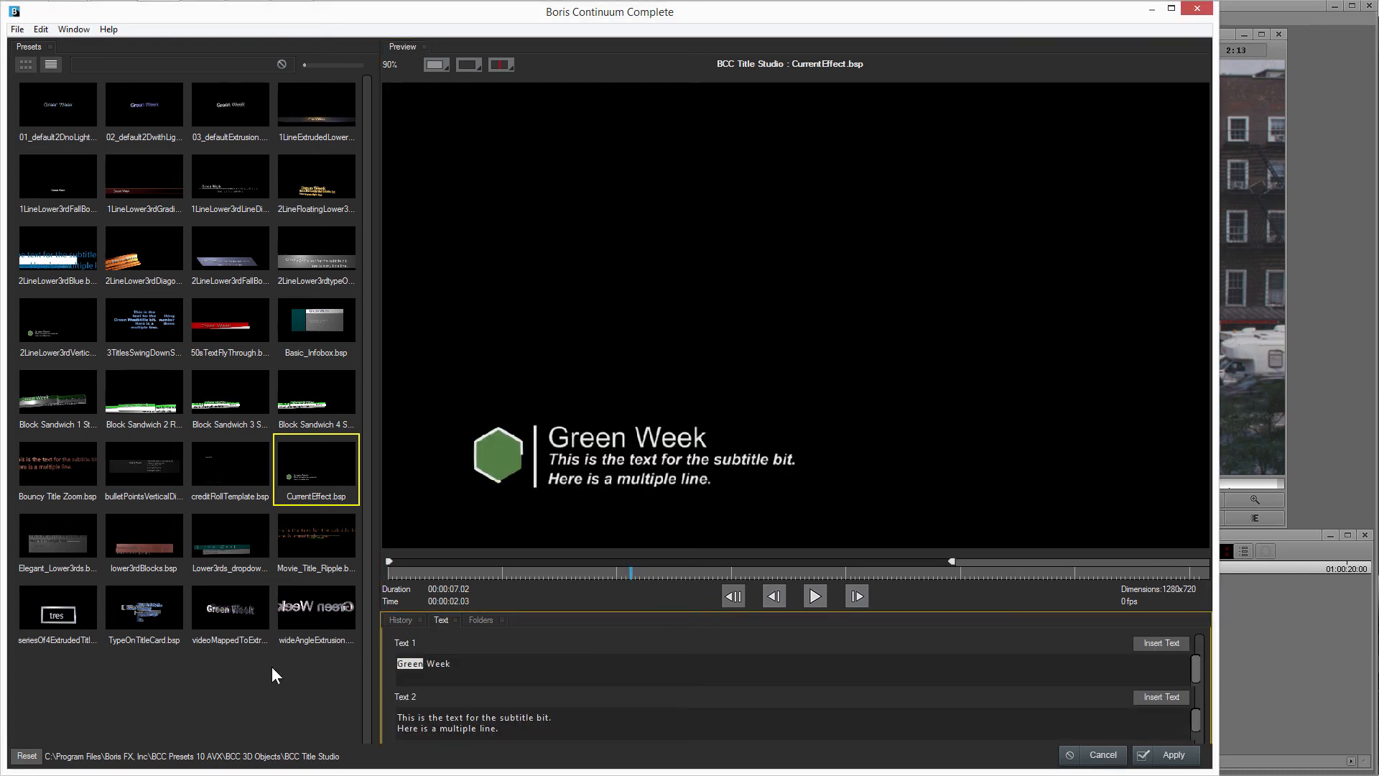
text(Blue)
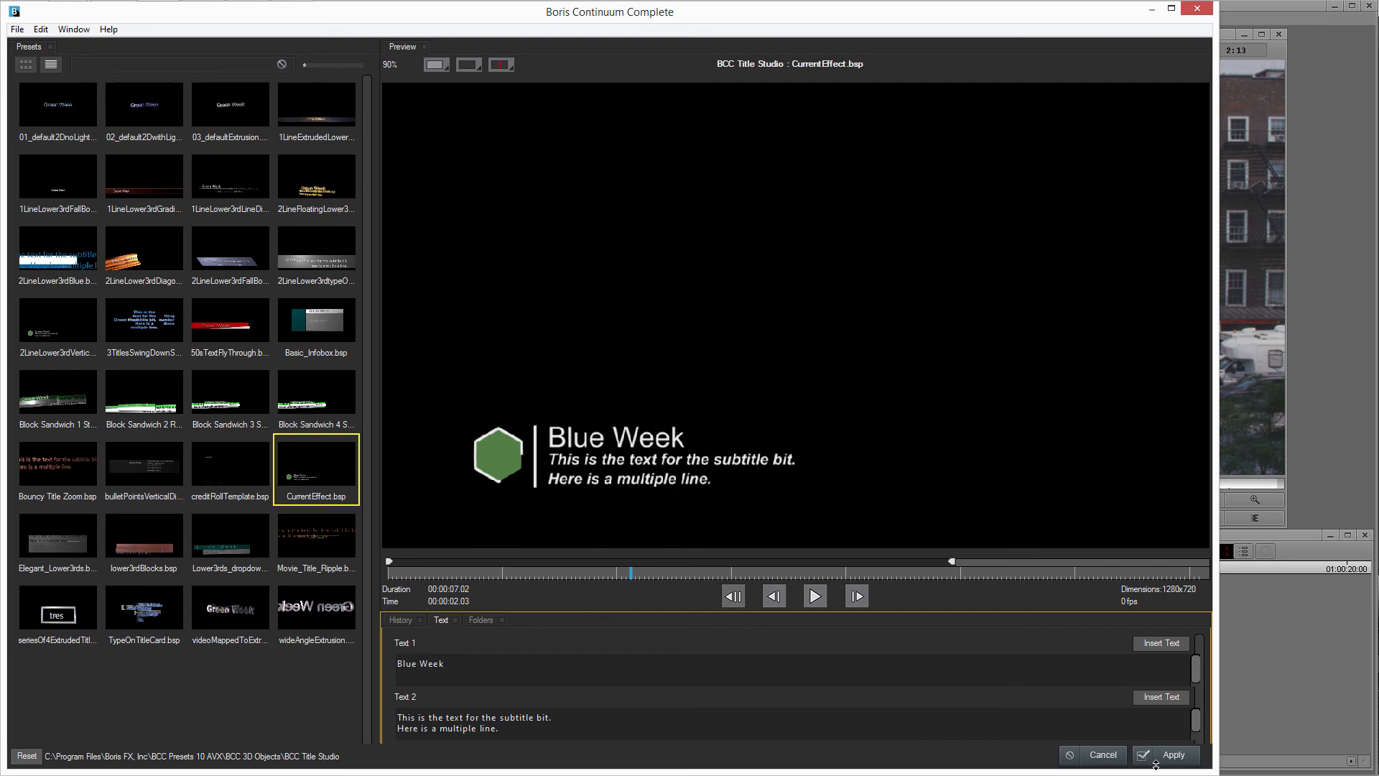
click(1181, 757)
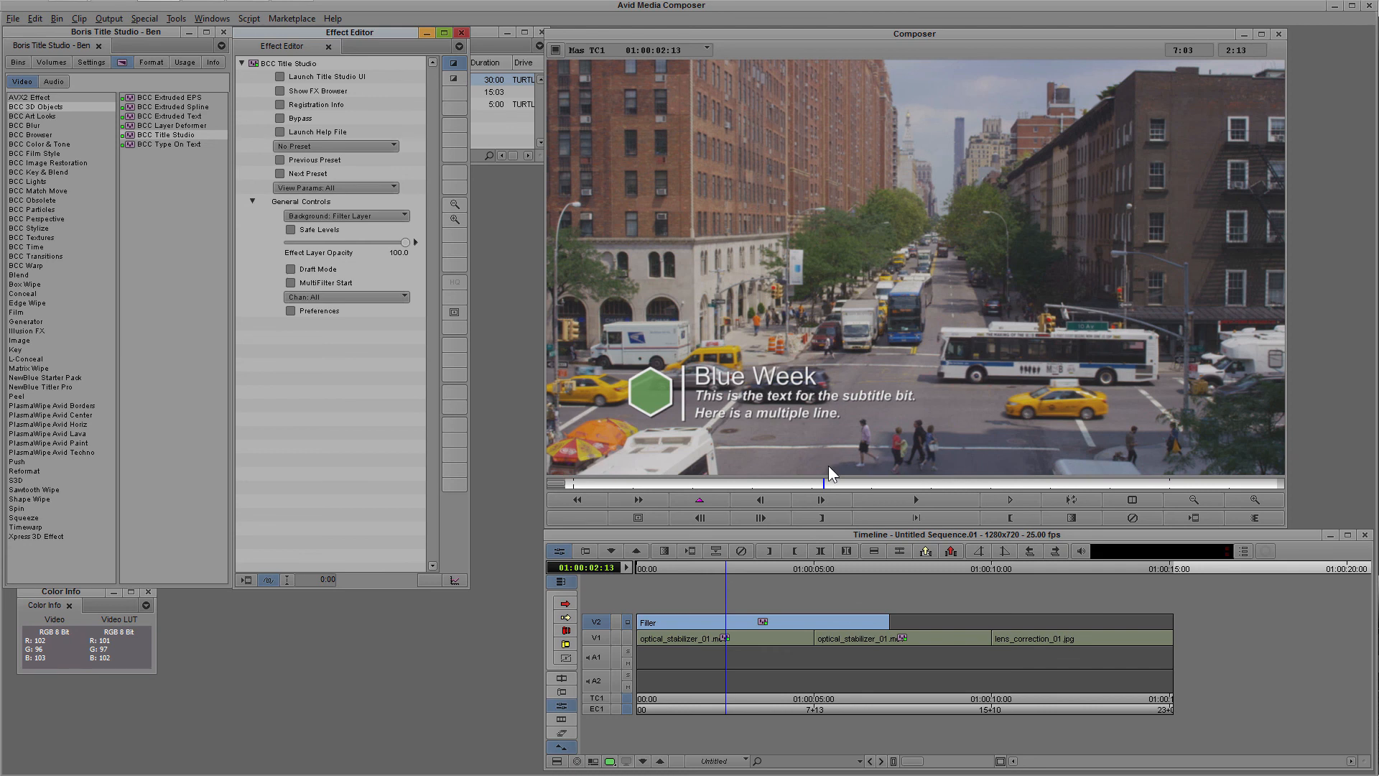
Move the playhead to 01:00:01:01 and pick the BCC Directional Blur effect from the BCC Blur category.
mouse_move(648, 571)
mouse_down()
mouse_move(636, 572)
mouse_move(690, 571)
mouse_move(623, 570)
mouse_move(691, 571)
mouse_move(644, 574)
mouse_move(671, 571)
mouse_up()
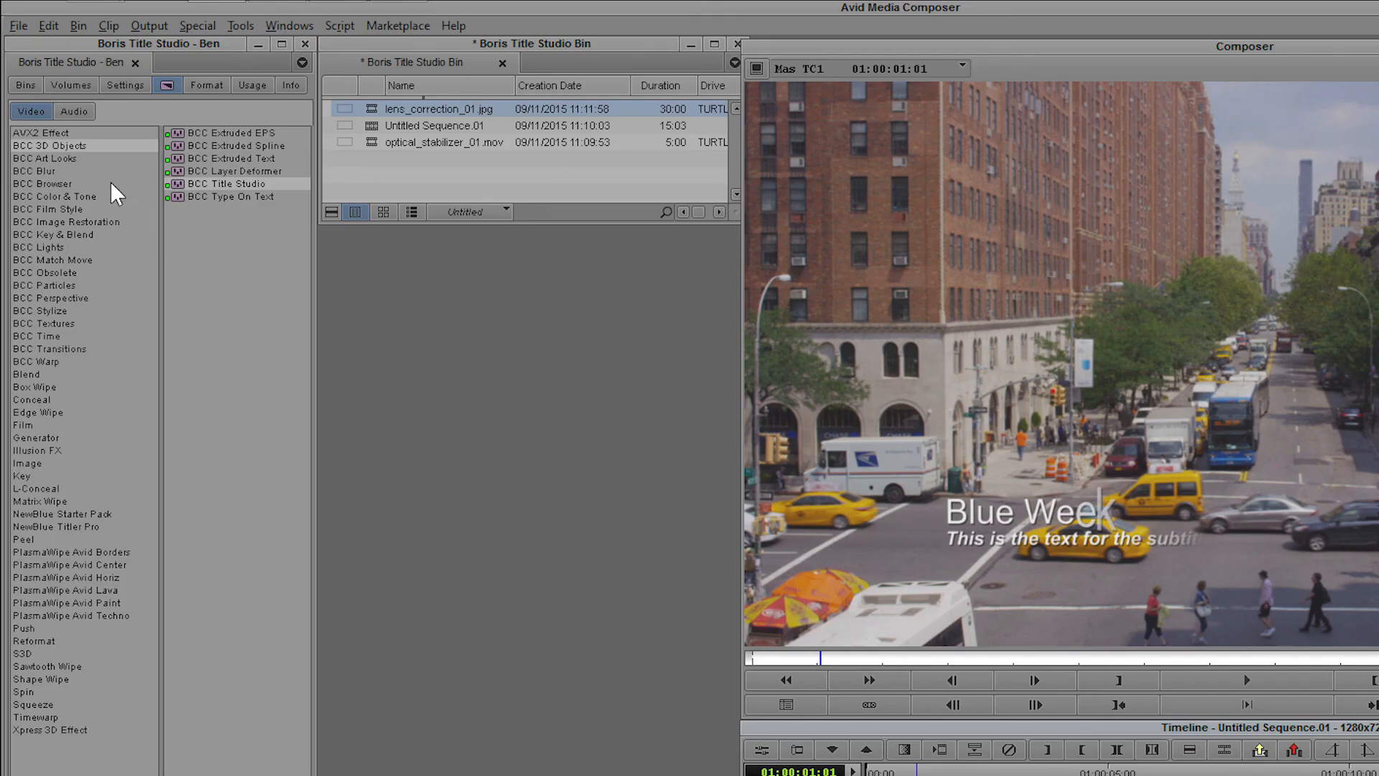
click(47, 126)
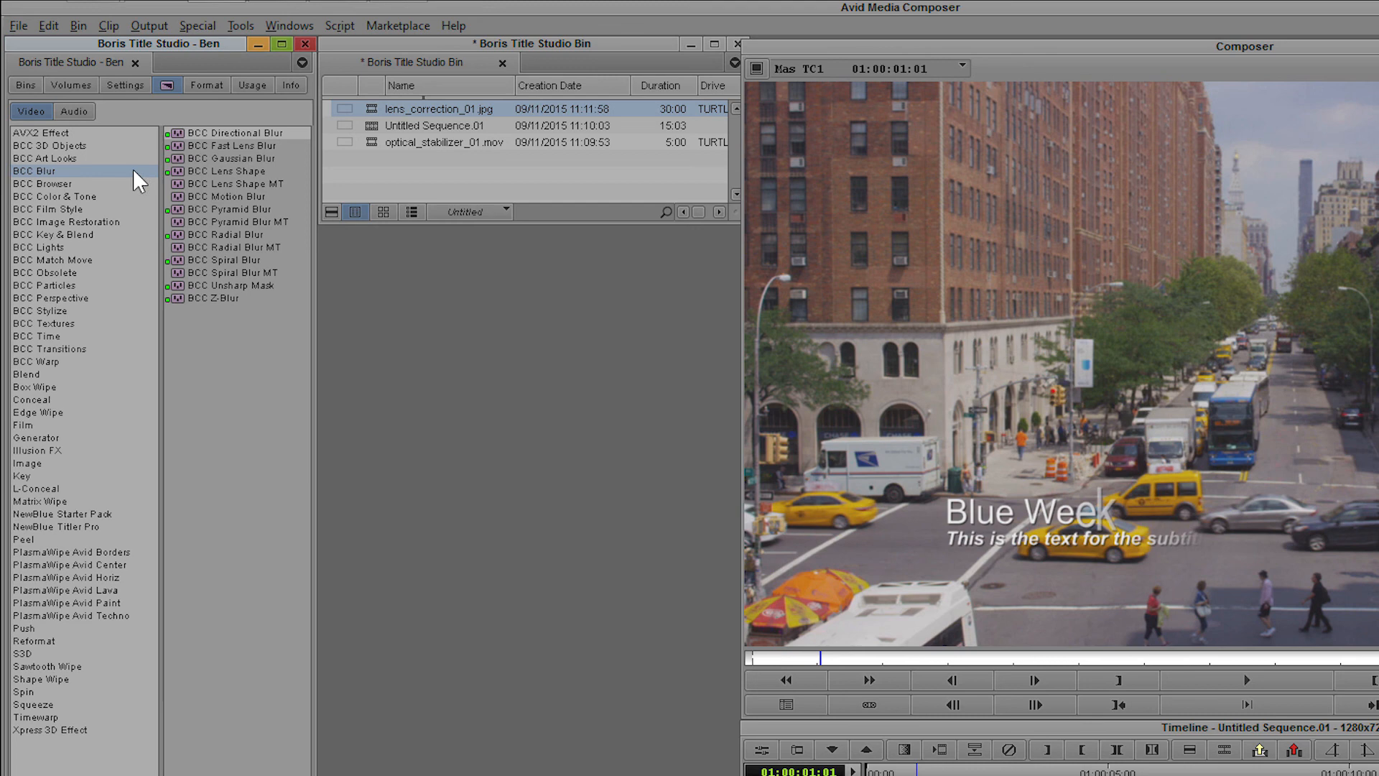
click(252, 133)
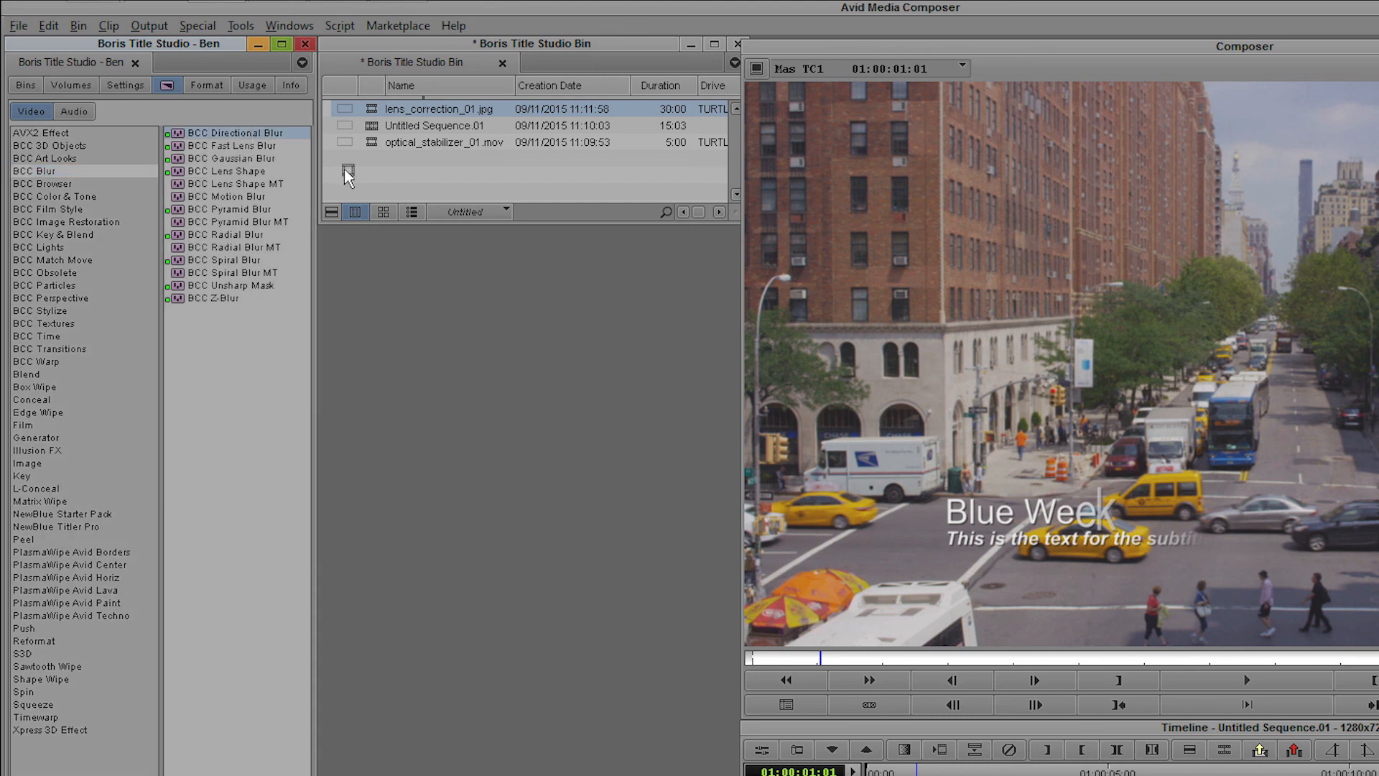